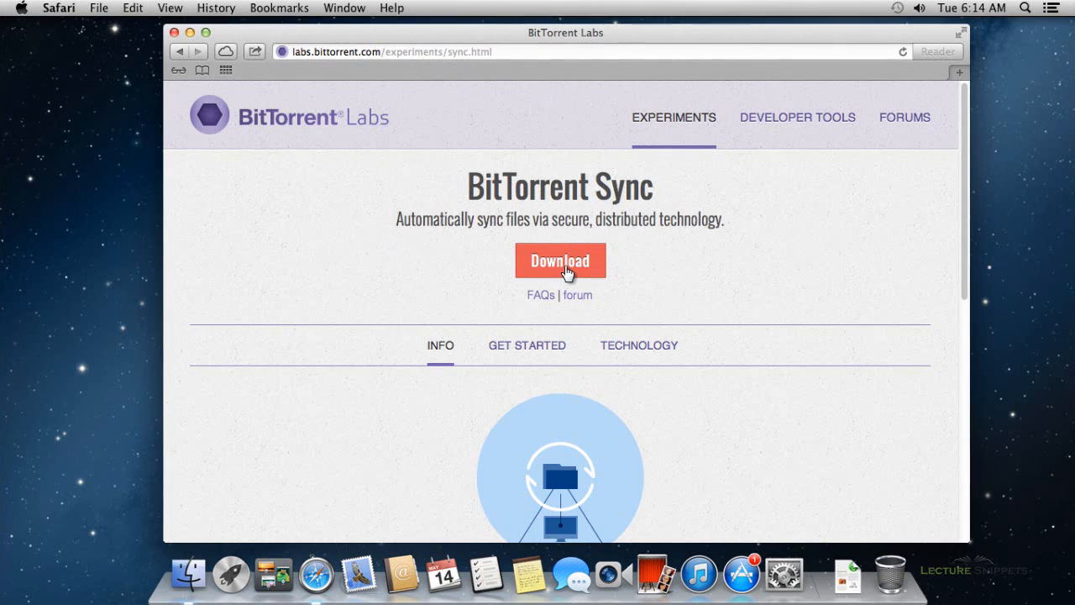
- Download the Mac version of BitTorrent Sync, declining the newsletter sign-up, and close the browser window
{"action": "left_click", "coordinate": [566, 269]}
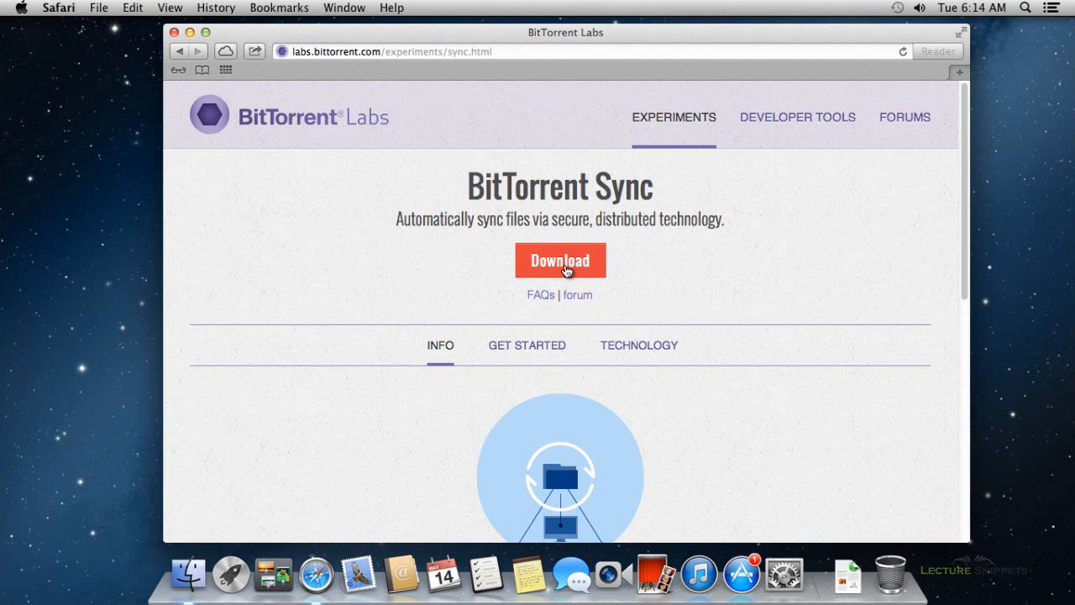
{"action": "left_click", "coordinate": [567, 269]}
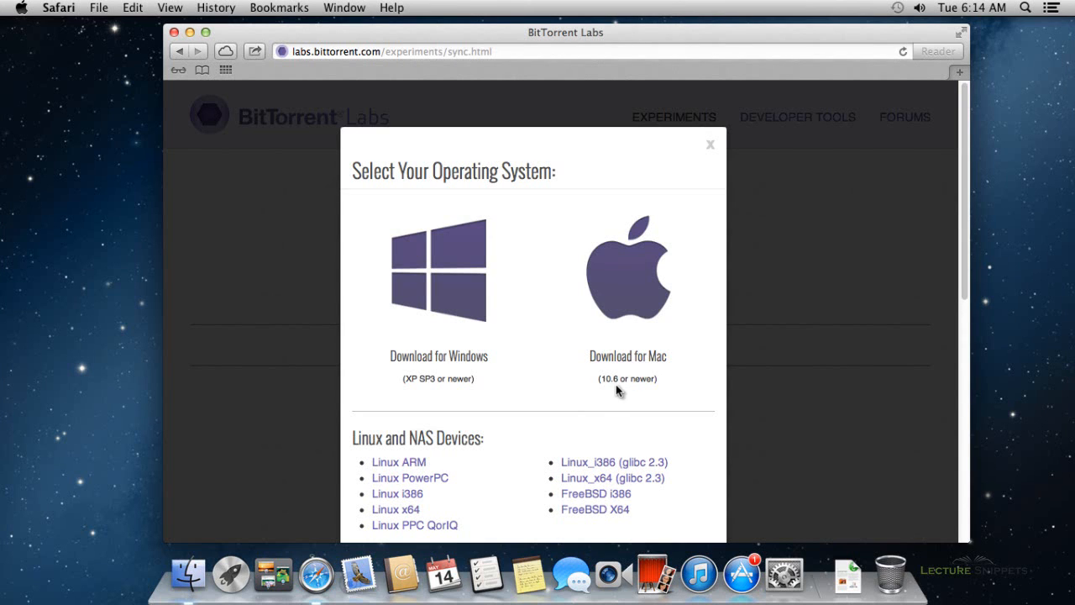
{"action": "left_click", "coordinate": [636, 292]}
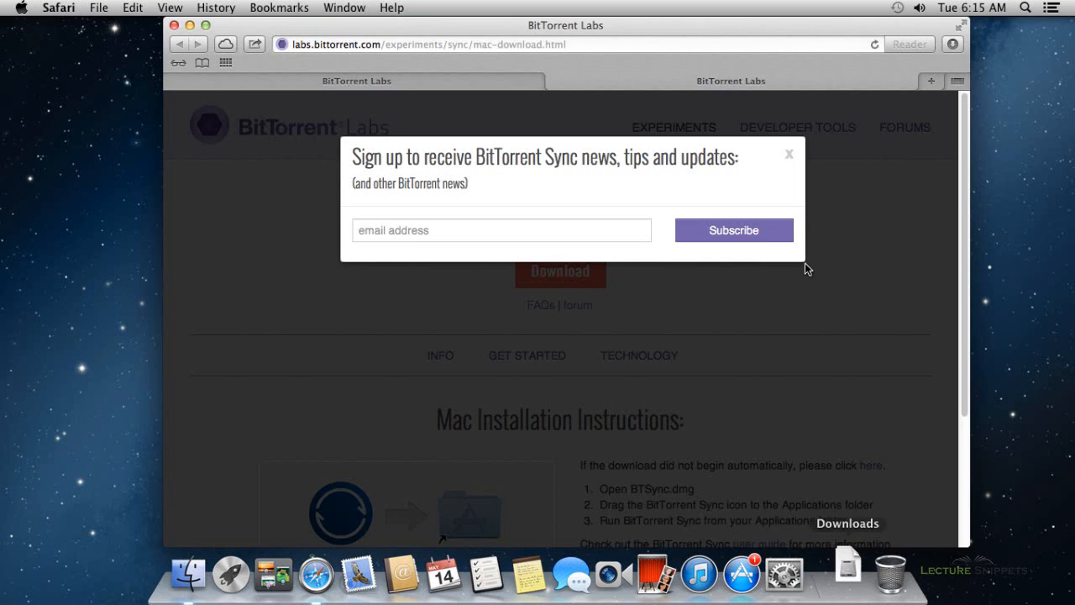
{"action": "left_click", "coordinate": [790, 157]}
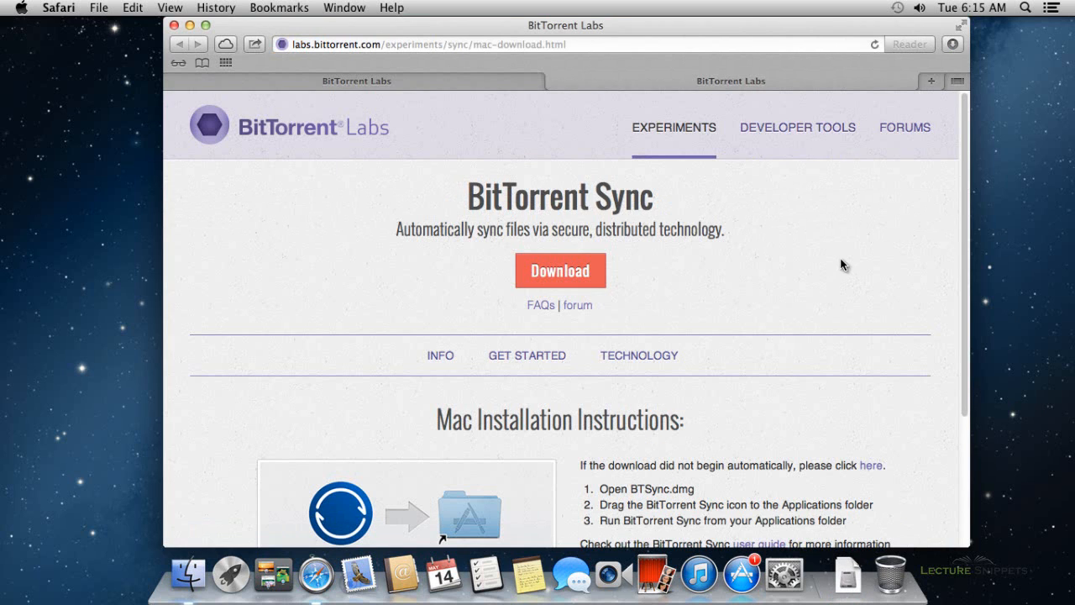
{"action": "scroll", "coordinate": [844, 282], "scroll_direction": "down", "scroll_amount": 3}
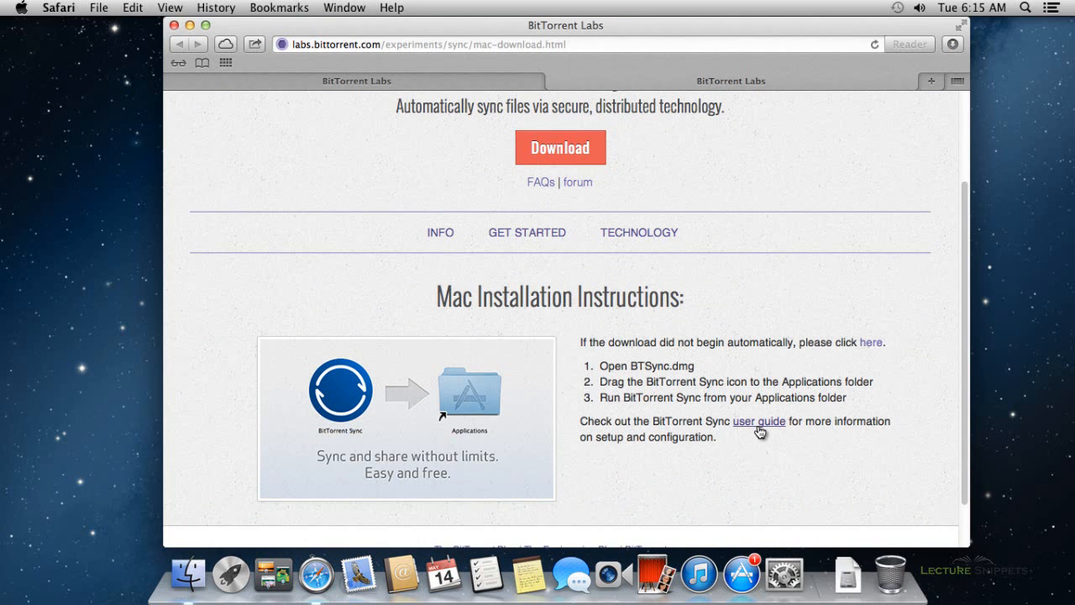
{"action": "left_click", "coordinate": [175, 26]}
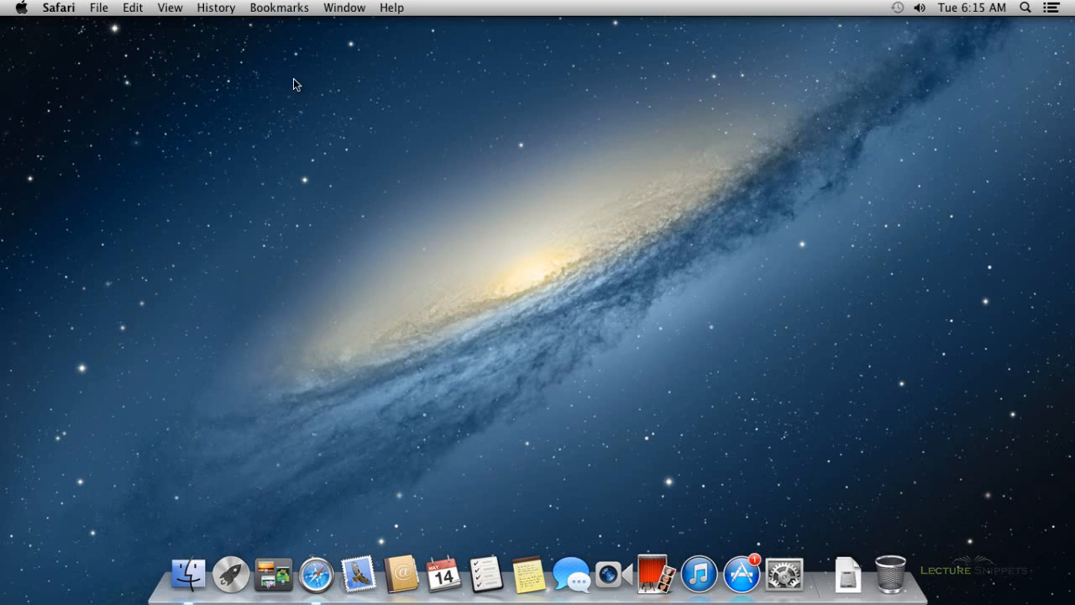
- Open the downloaded BTSync.dmg disk image and copy BitTorrent Sync into the Applications folder
{"action": "left_click", "coordinate": [837, 574]}
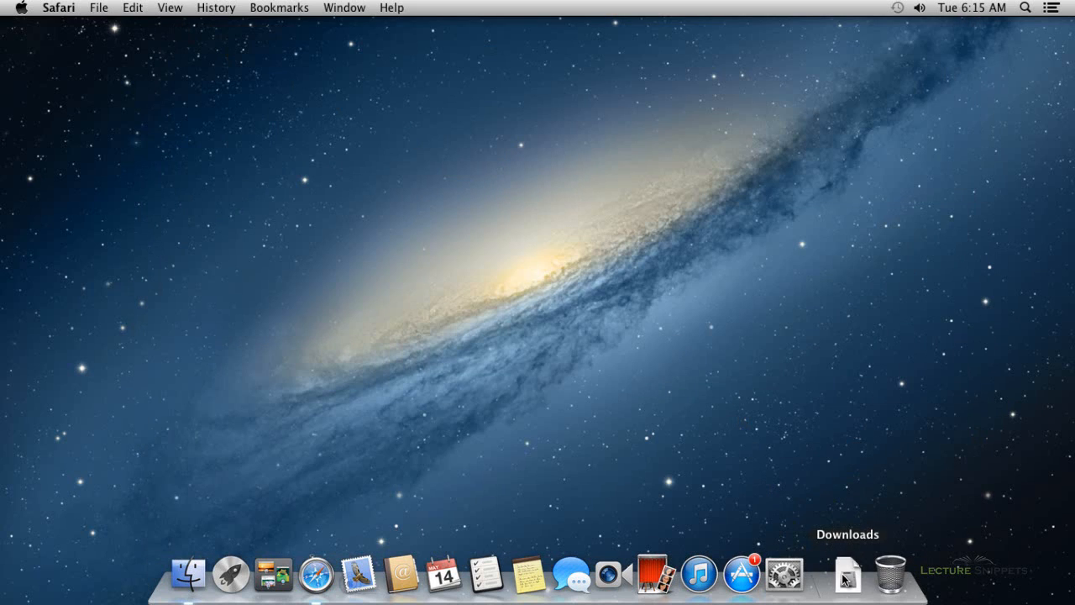
{"action": "left_click", "coordinate": [846, 578]}
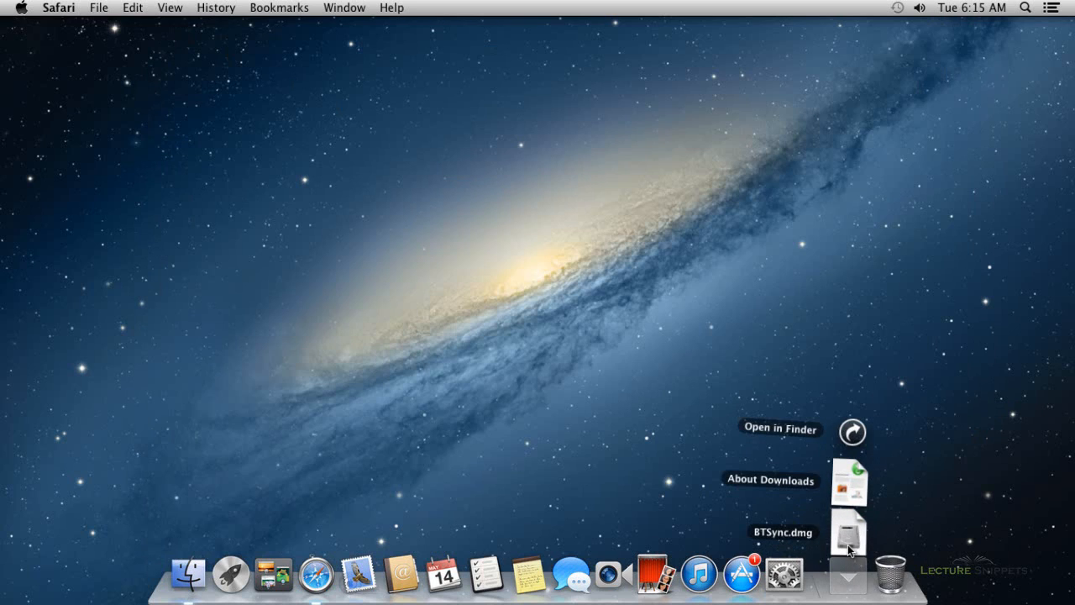
{"action": "left_click", "coordinate": [849, 539]}
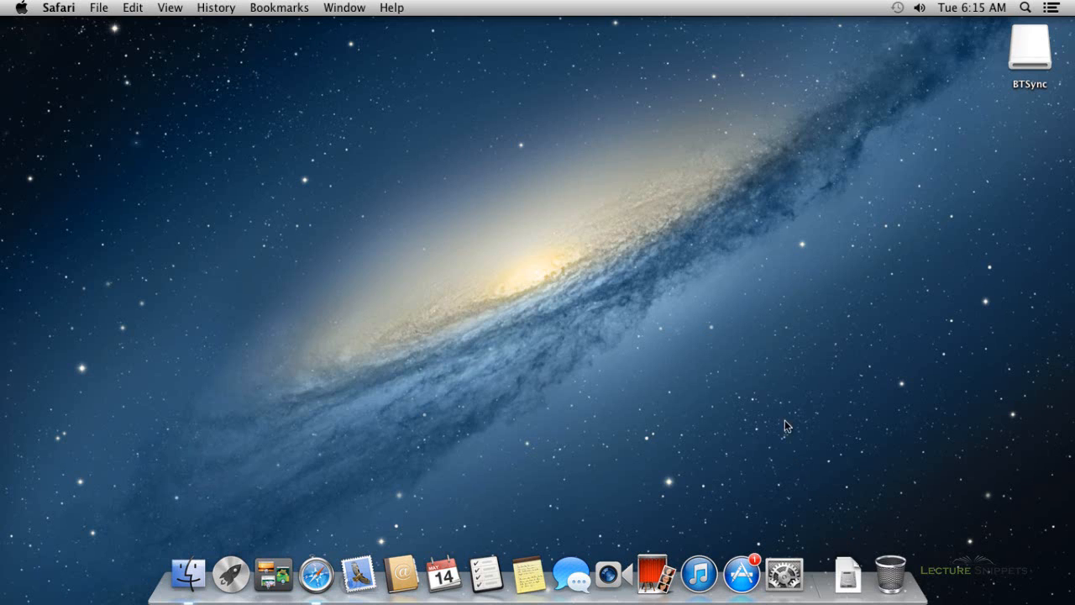
{"action": "double_click", "coordinate": [1019, 68]}
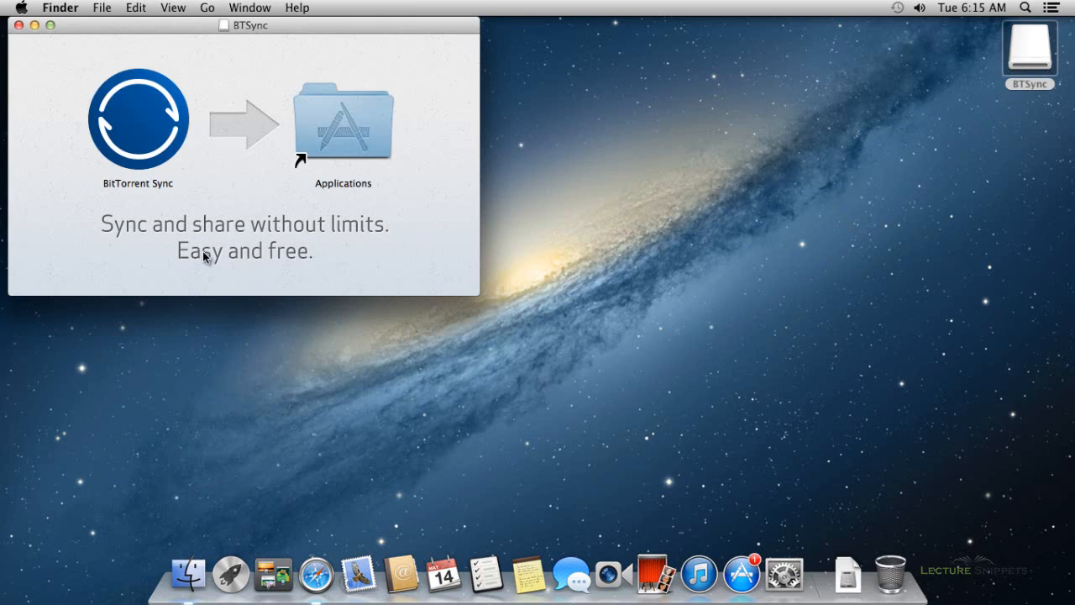
{"action": "left_click", "coordinate": [126, 140]}
{"action": "left_click_drag", "start_coordinate": [126, 139], "coordinate": [332, 140]}
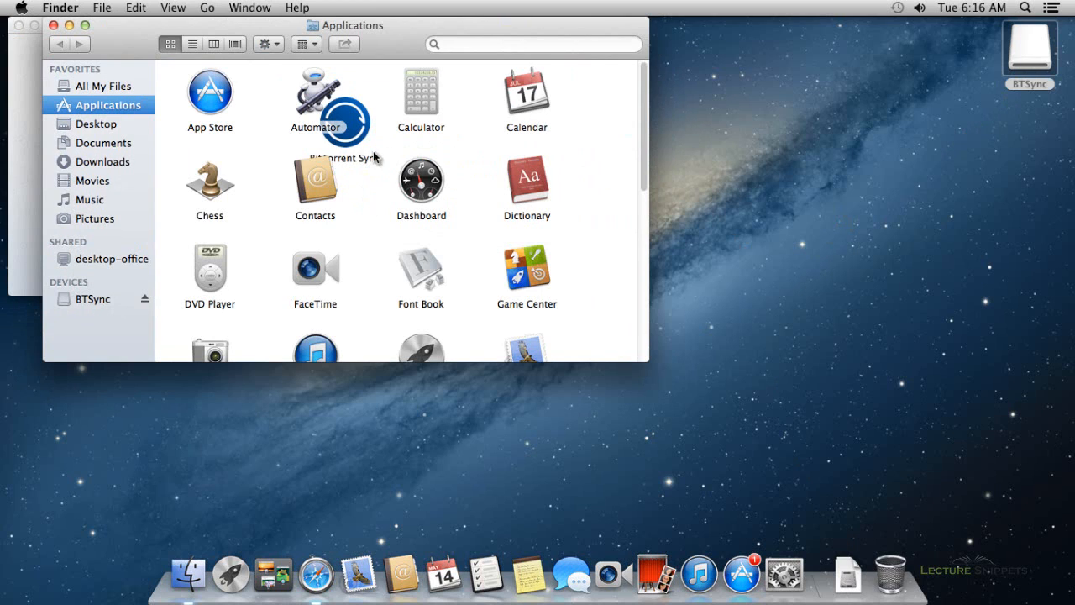
- Launch BitTorrent Sync from Applications, and proceed with Standard Setup after agreeing to the Privacy Policy and Terms
{"action": "left_click", "coordinate": [363, 134]}
{"action": "double_click", "coordinate": [363, 135]}
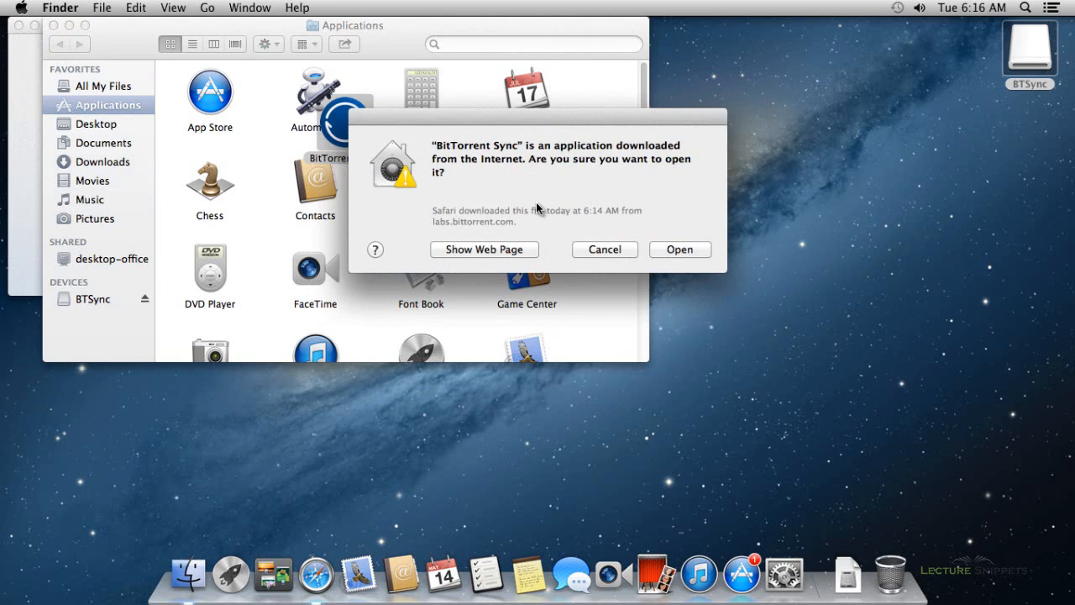
{"action": "left_click", "coordinate": [701, 249]}
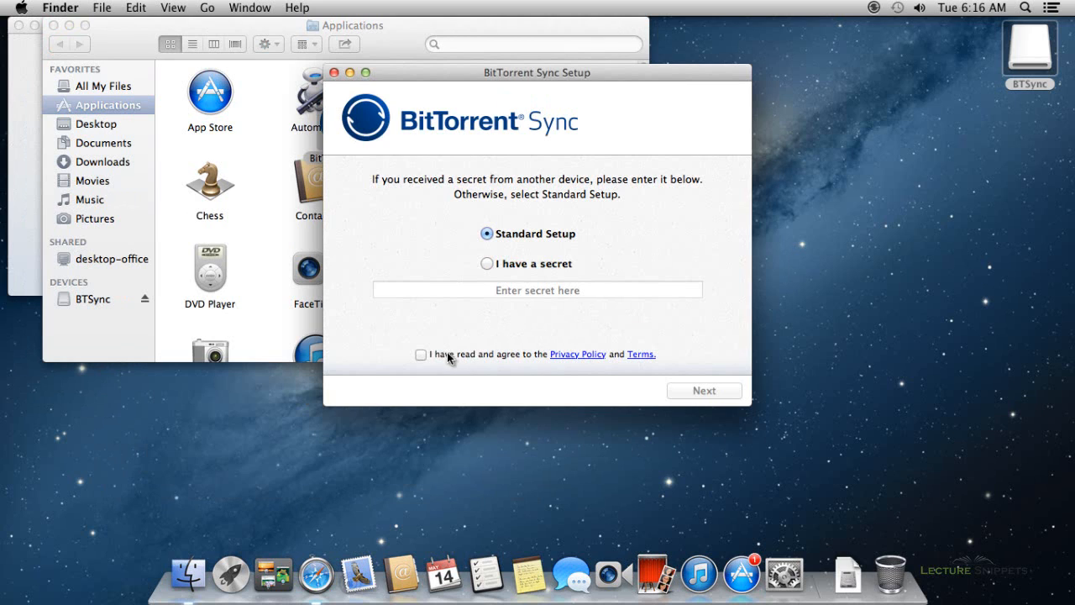
{"action": "left_click", "coordinate": [423, 355]}
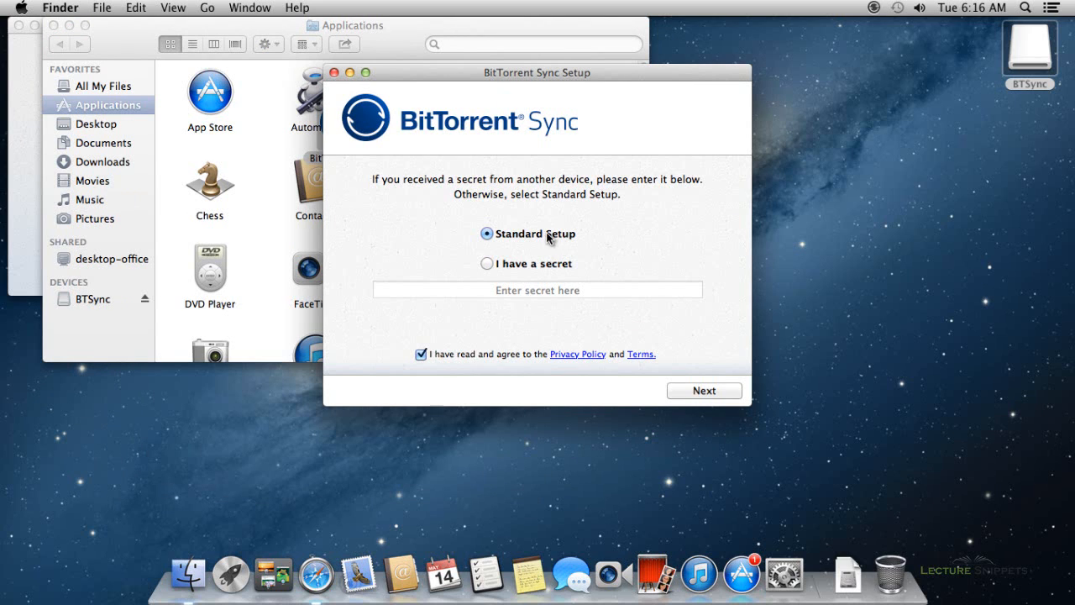
{"action": "left_click", "coordinate": [706, 391]}
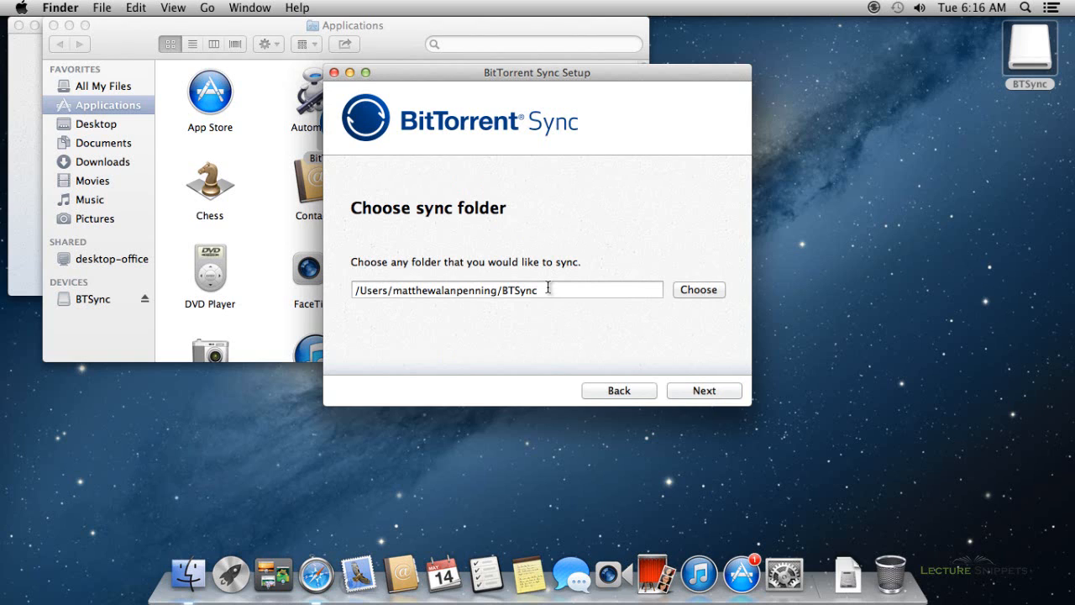
- Create a folder named sync on the Desktop and set it as the folder to sync
{"action": "left_click", "coordinate": [690, 295]}
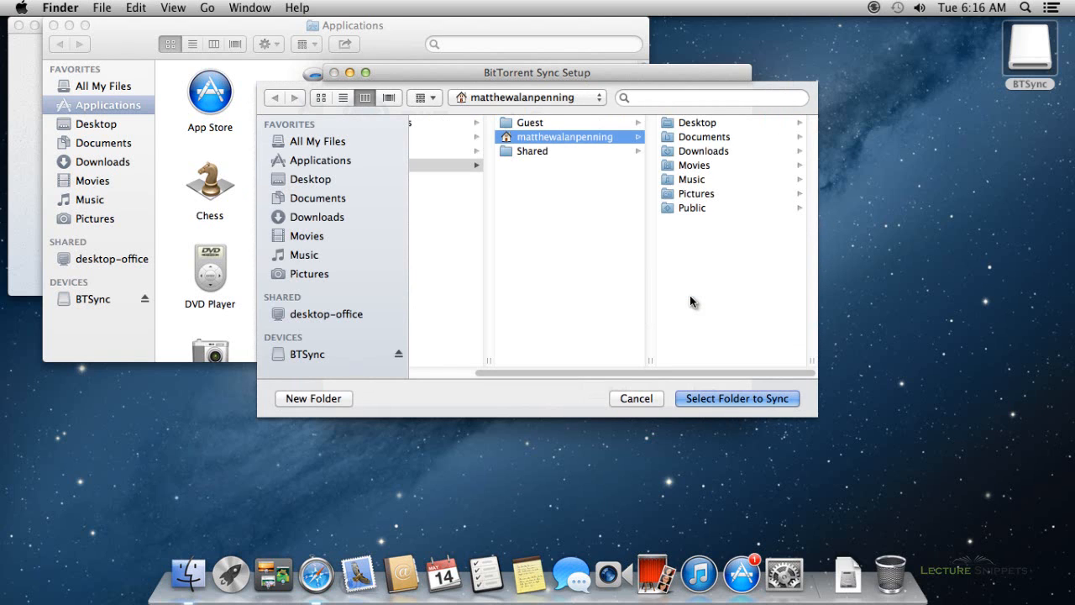
{"action": "left_click", "coordinate": [306, 178]}
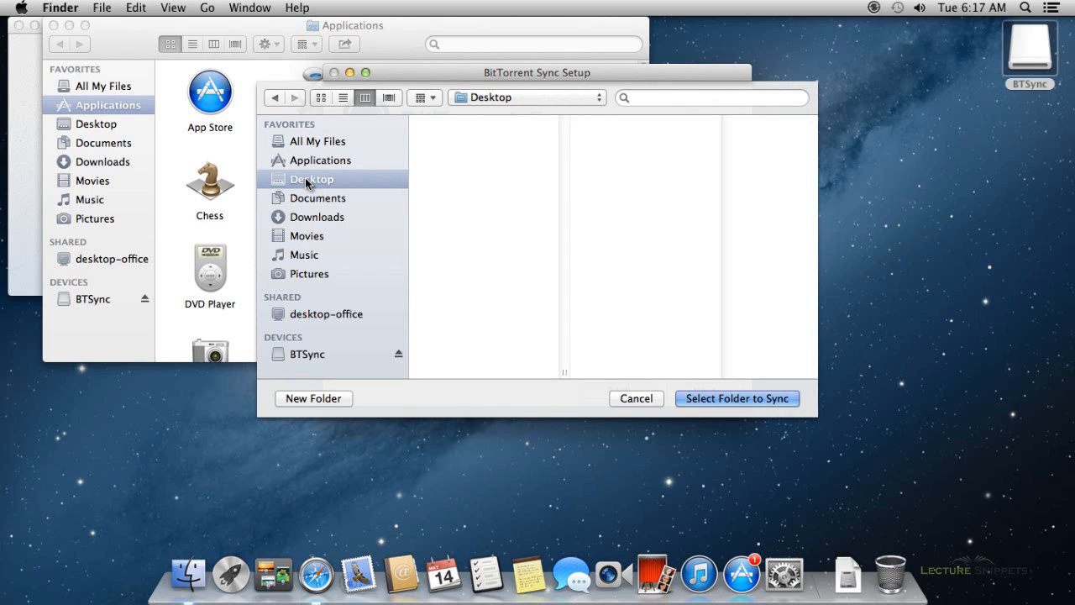
{"action": "left_click", "coordinate": [307, 398]}
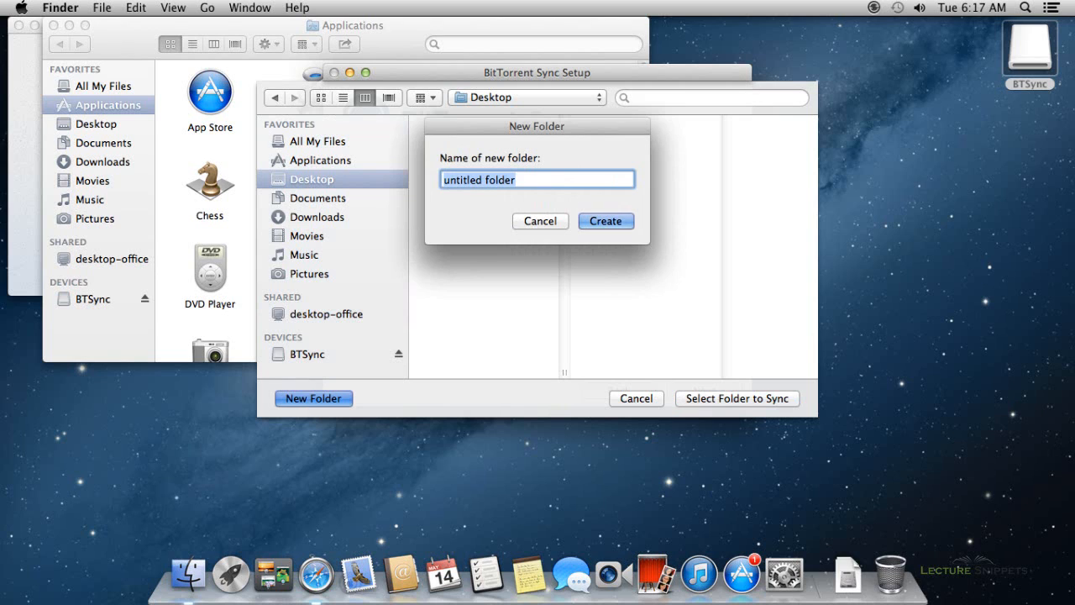
{"action": "type", "text": "sync"}
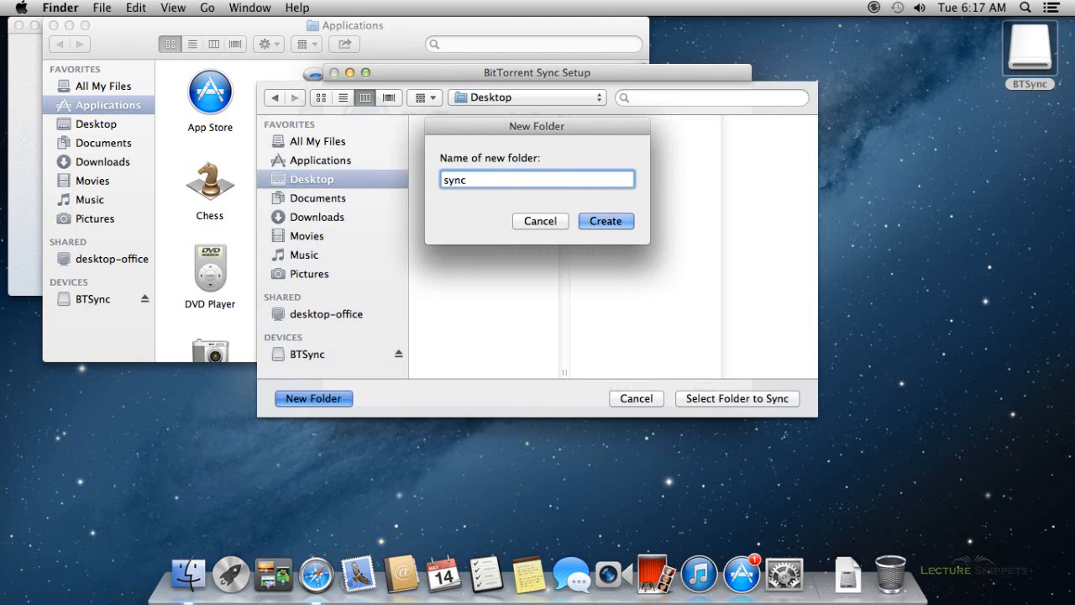
{"action": "left_click", "coordinate": [604, 223]}
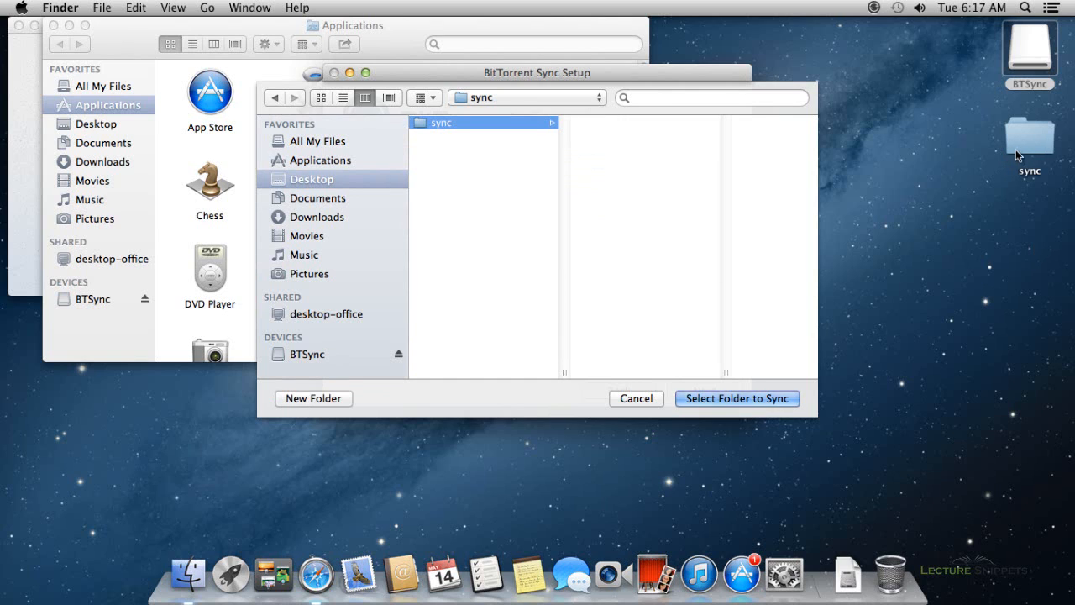
{"action": "left_click", "coordinate": [730, 397]}
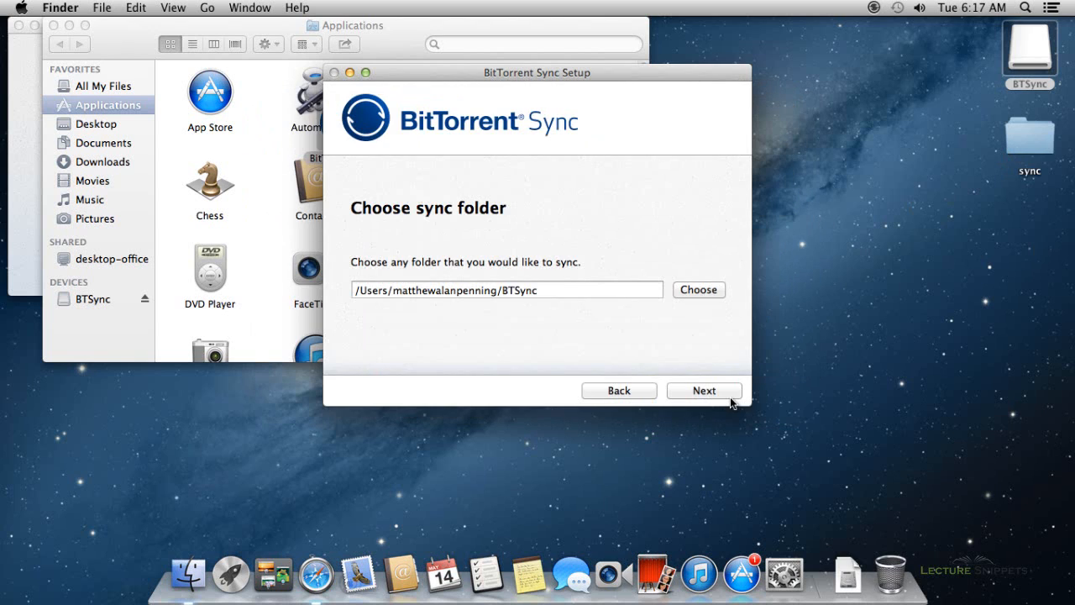
{"action": "left_click", "coordinate": [700, 391]}
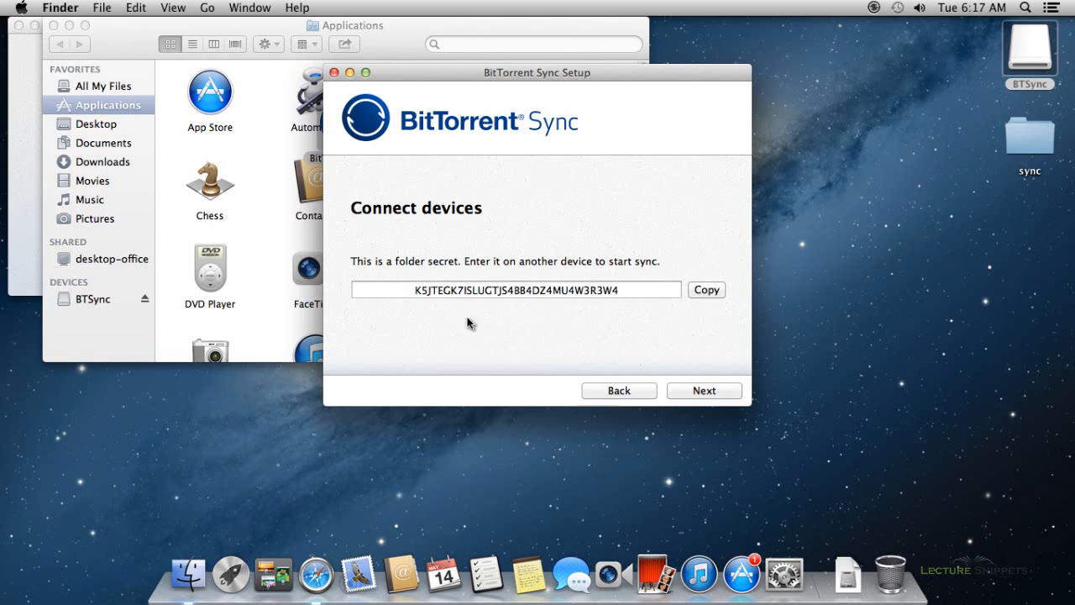
- Finish the BitTorrent Sync setup without taking the tour and move the main window clear of the Applications list
{"action": "left_click", "coordinate": [703, 392]}
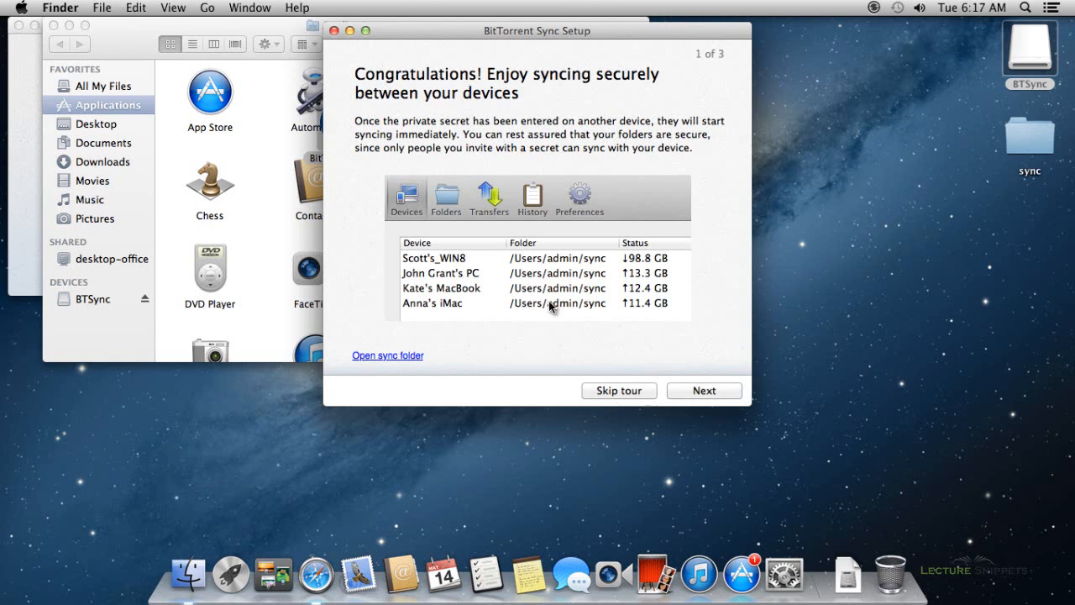
{"action": "left_click", "coordinate": [628, 391]}
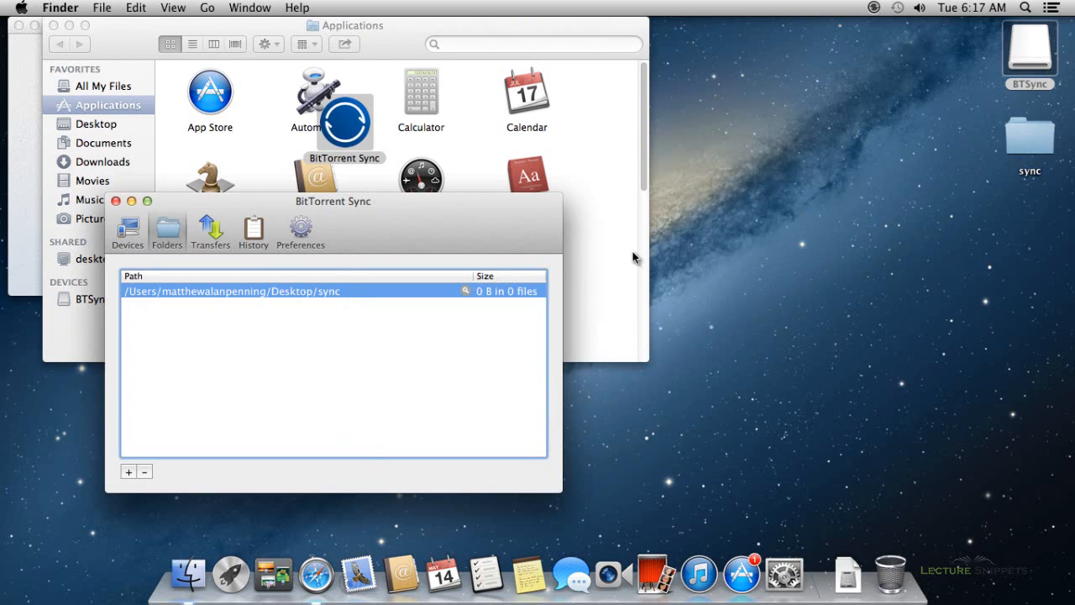
{"action": "left_click_drag", "start_coordinate": [420, 210], "coordinate": [672, 159]}
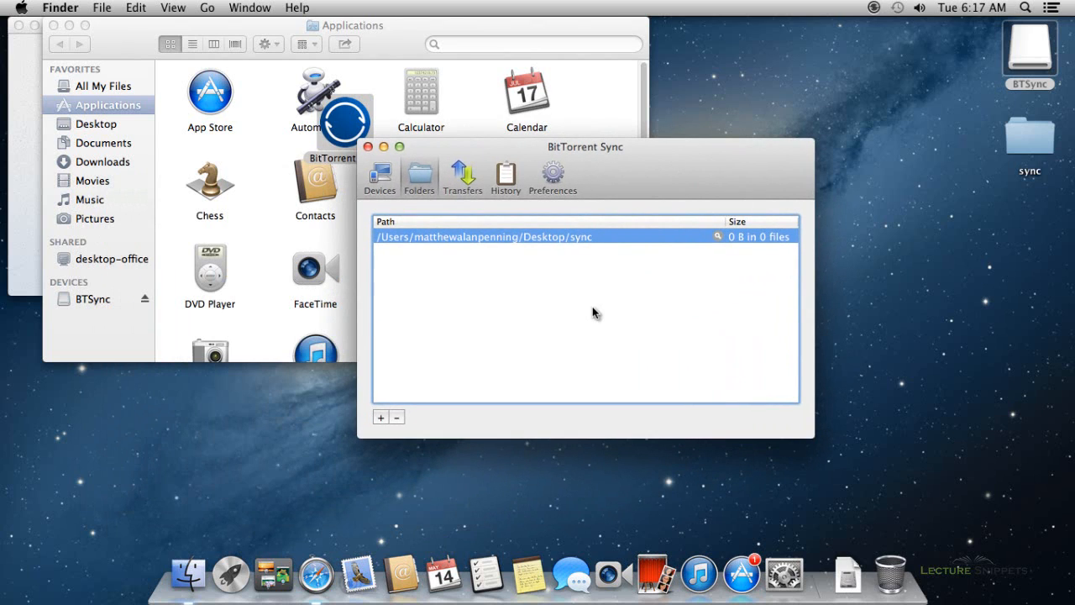
- Start adding another sync folder and paste the shared secret from the other computer
{"action": "left_click", "coordinate": [382, 417]}
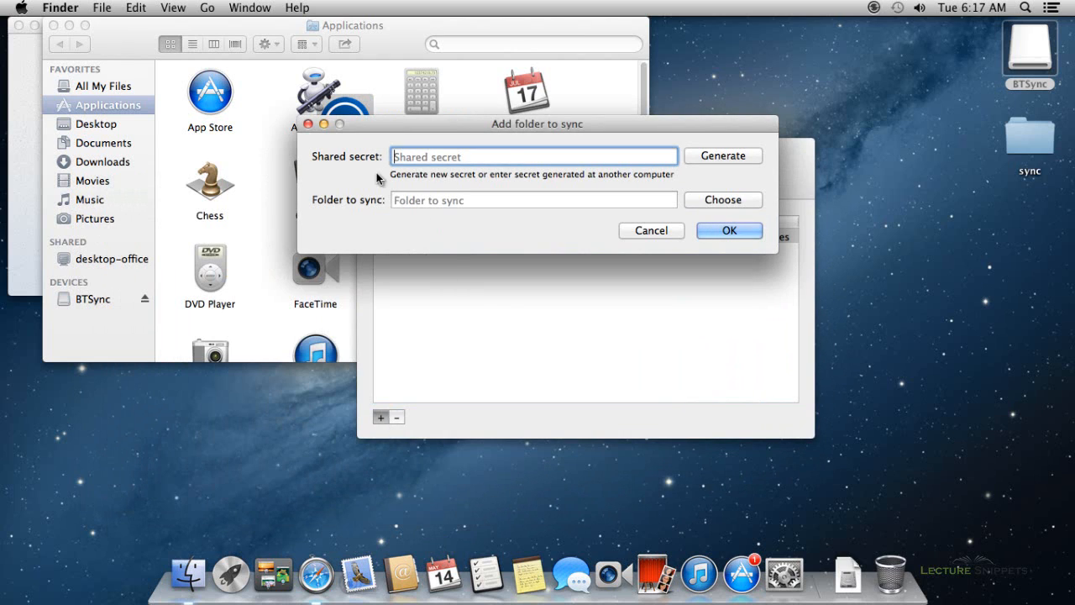
{"action": "right_click", "coordinate": [418, 157]}
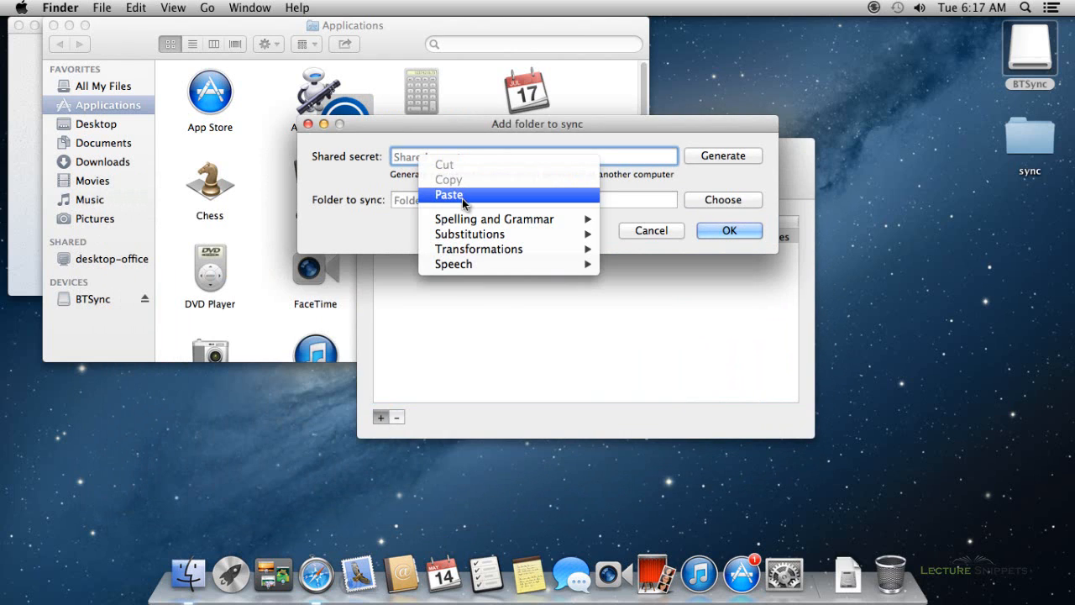
{"action": "left_click", "coordinate": [463, 197]}
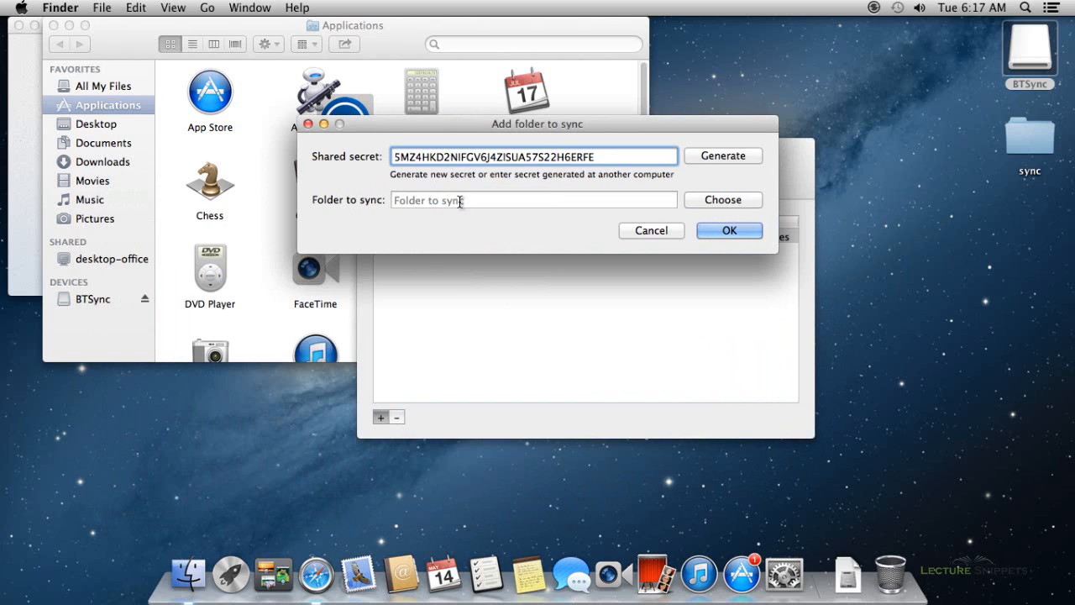
{"action": "key", "text": "Tab"}
- Create a new folder on the desktop and name it sync2
{"action": "right_click", "coordinate": [1023, 230]}
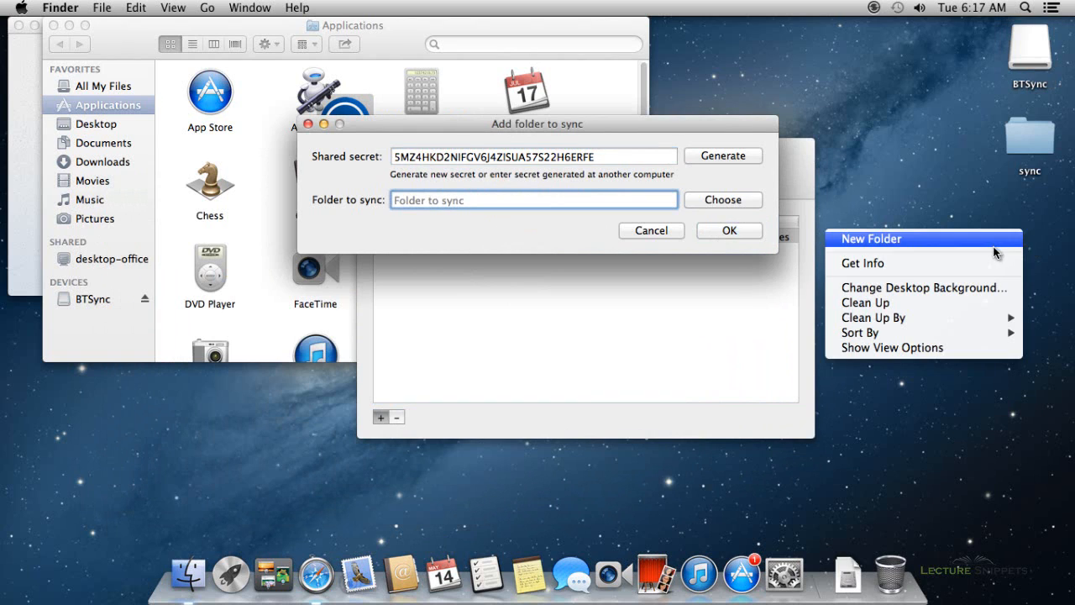
{"action": "left_click", "coordinate": [981, 245]}
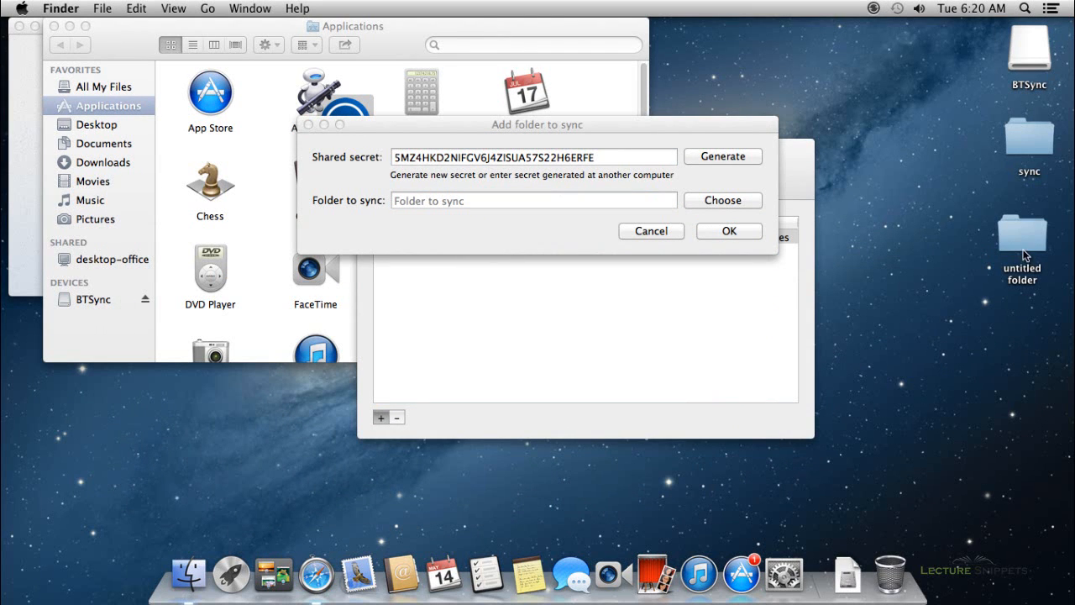
{"action": "left_click", "coordinate": [1026, 256]}
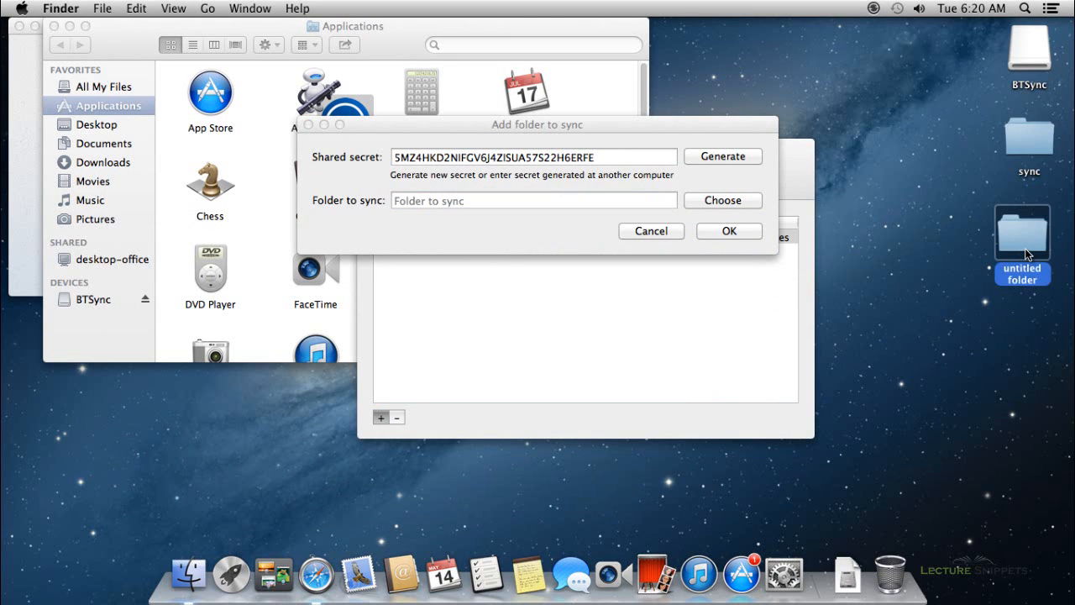
{"action": "key", "text": "Return"}
{"action": "type", "text": "s"}
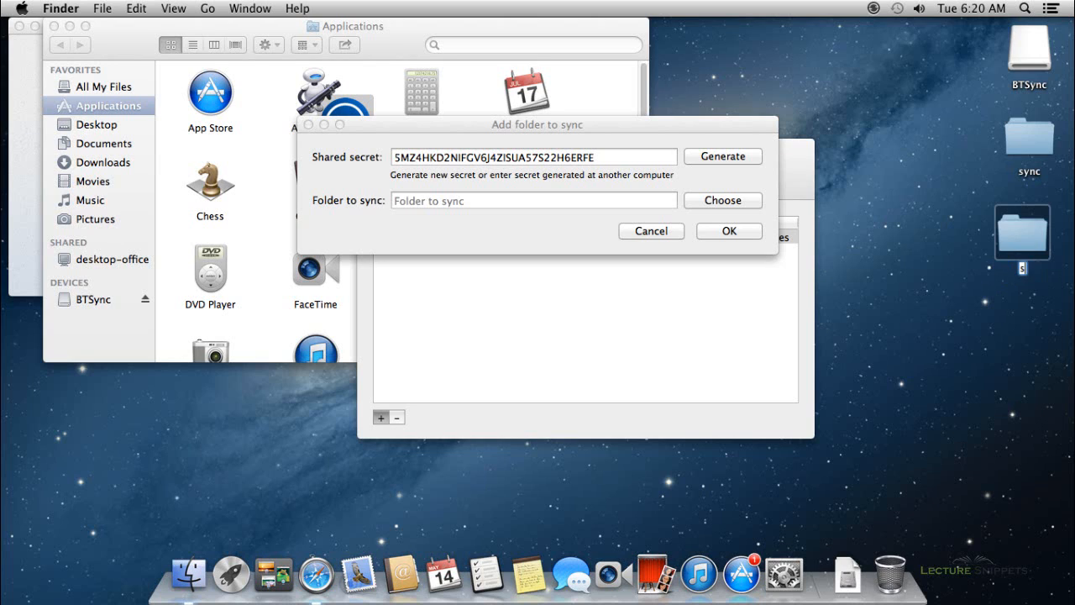
{"action": "type", "text": "ync2"}
{"action": "left_click", "coordinate": [1008, 295]}
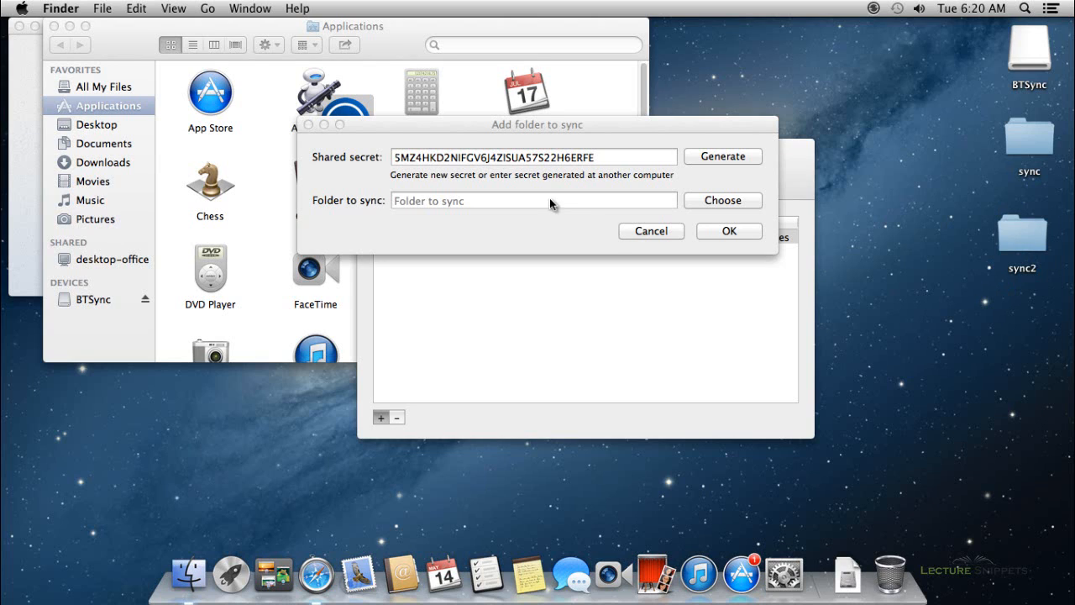
- Choose the desktop folder sync2 as the folder to sync for the pasted secret
{"action": "left_click", "coordinate": [675, 194]}
{"action": "left_click", "coordinate": [705, 200]}
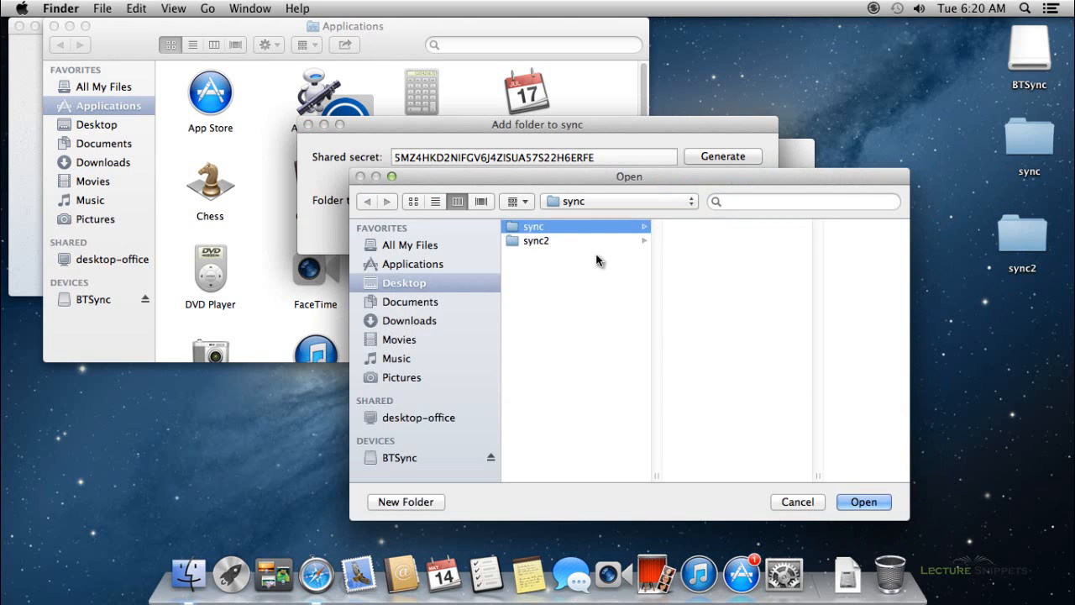
{"action": "left_click", "coordinate": [539, 242]}
{"action": "left_click", "coordinate": [862, 502]}
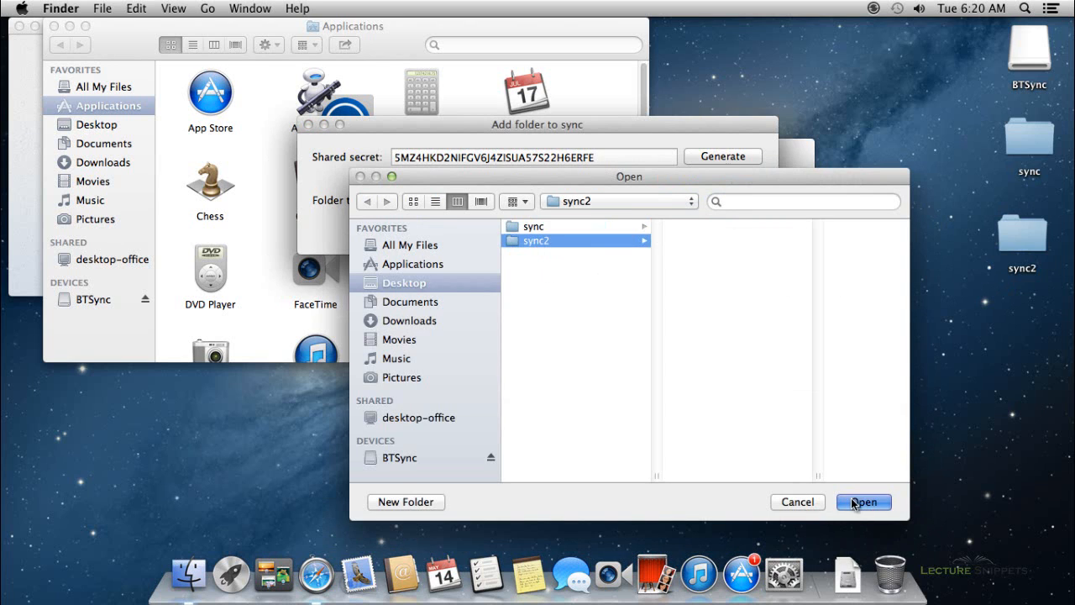
- Finish adding sync2 as a sync folder, open it from the desktop to check the synced files, and return to the folder list
{"action": "left_click", "coordinate": [728, 233]}
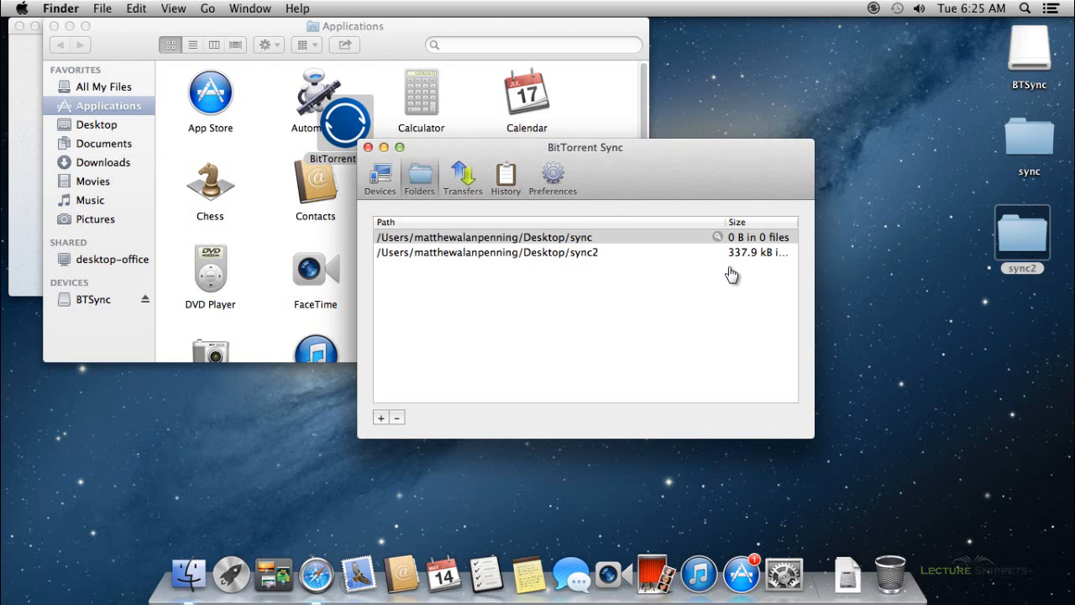
{"action": "left_click", "coordinate": [1035, 242]}
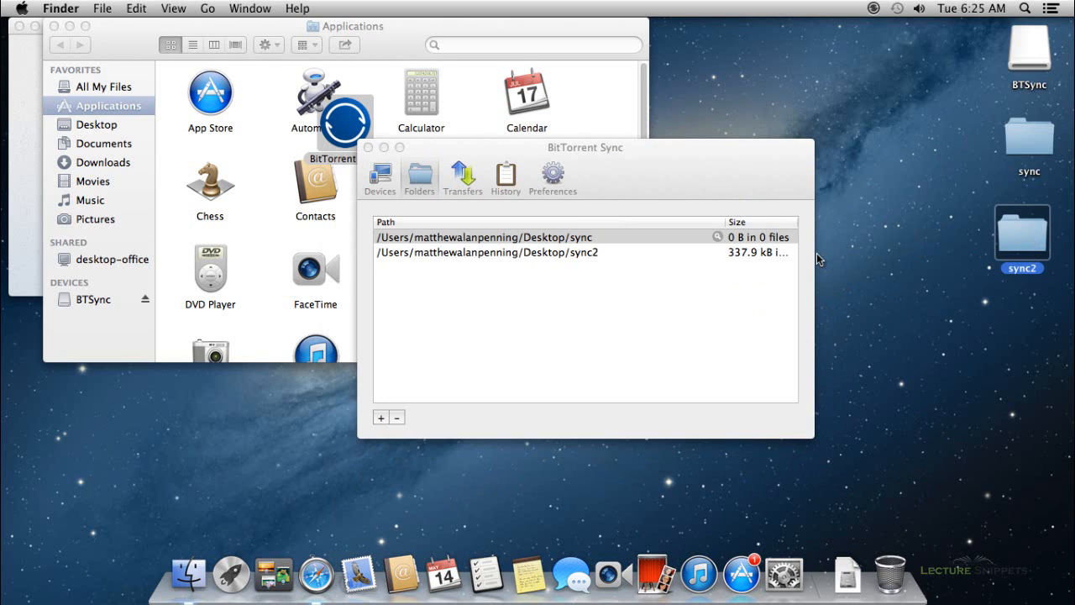
{"action": "double_click", "coordinate": [1023, 233]}
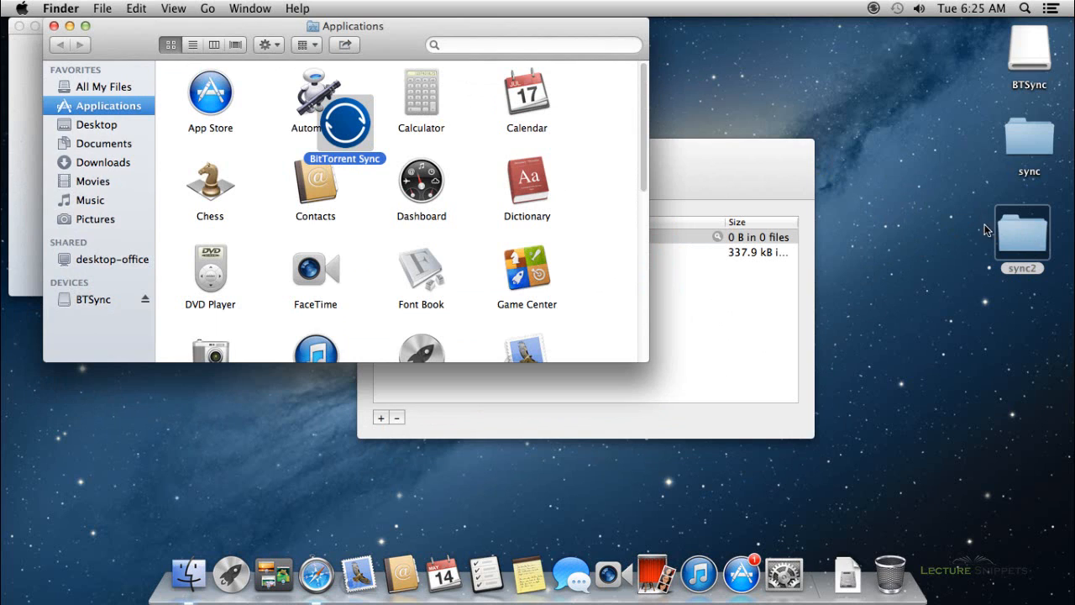
{"action": "left_click", "coordinate": [710, 167]}
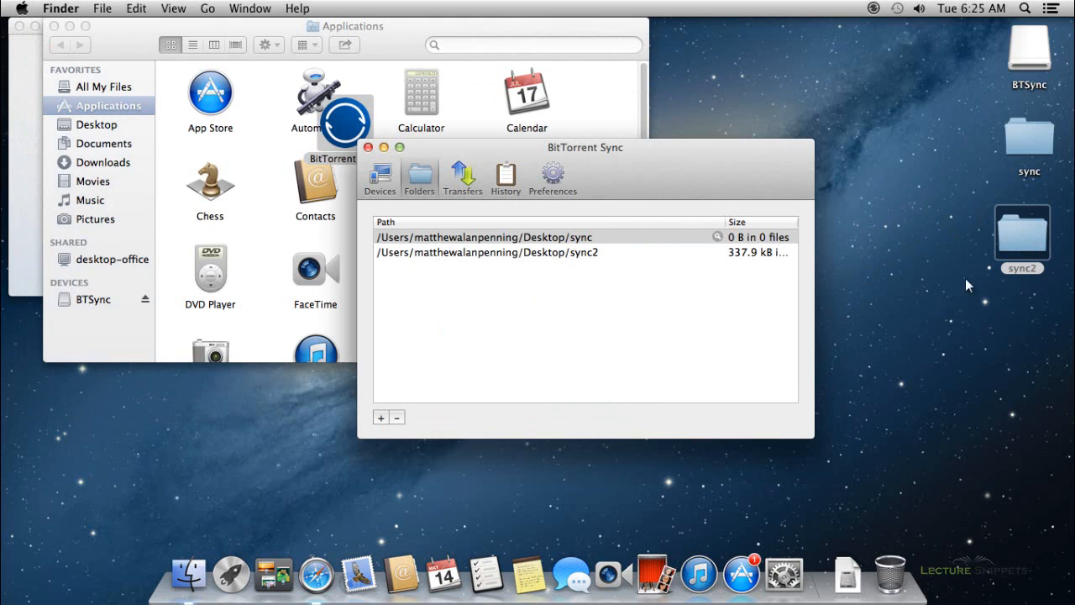
- Review the sync2 folder's general options and advanced secrets, highlight the read only secret, and close its properties
{"action": "left_click", "coordinate": [566, 253]}
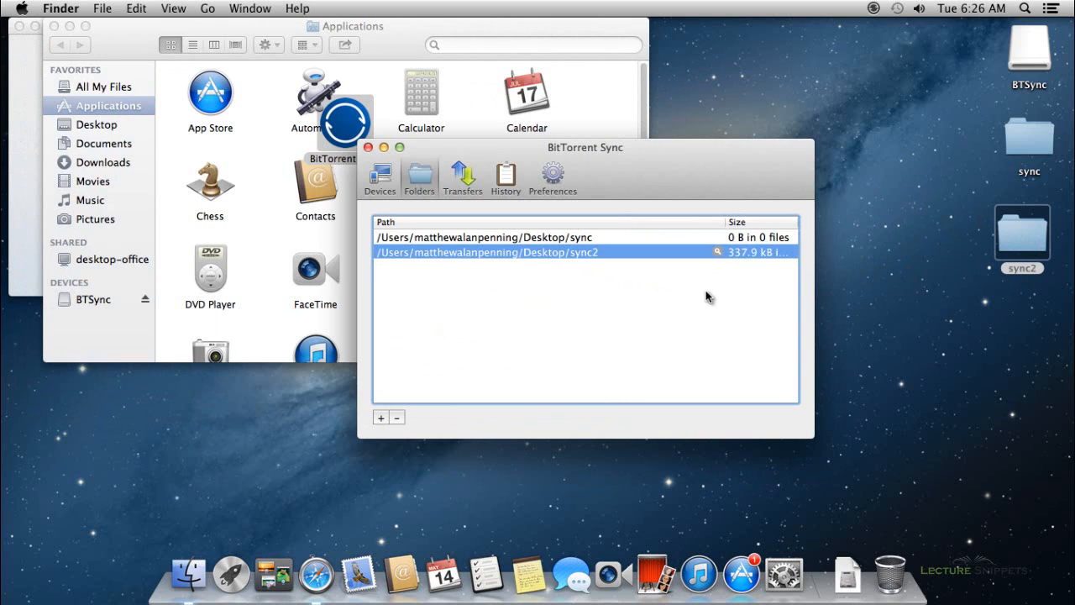
{"action": "double_click", "coordinate": [522, 251]}
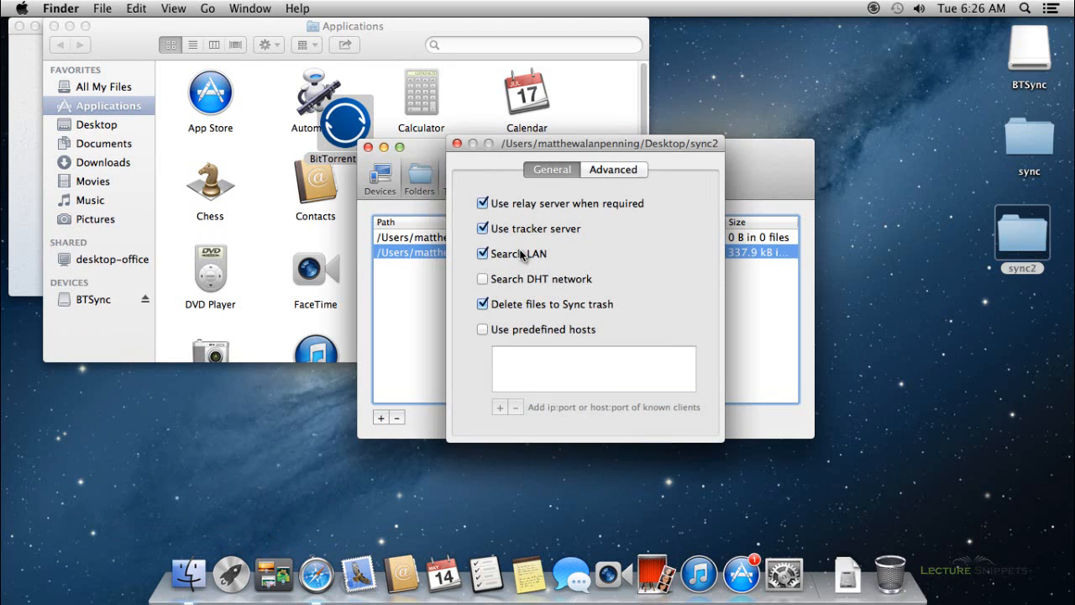
{"action": "left_click", "coordinate": [621, 171]}
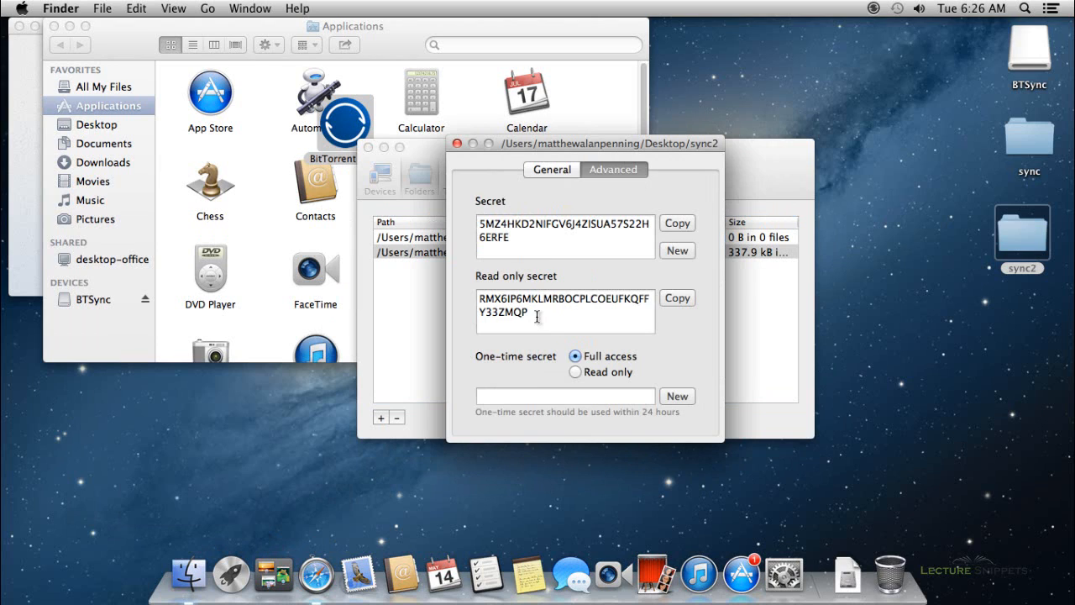
{"action": "left_click_drag", "start_coordinate": [531, 315], "coordinate": [467, 301]}
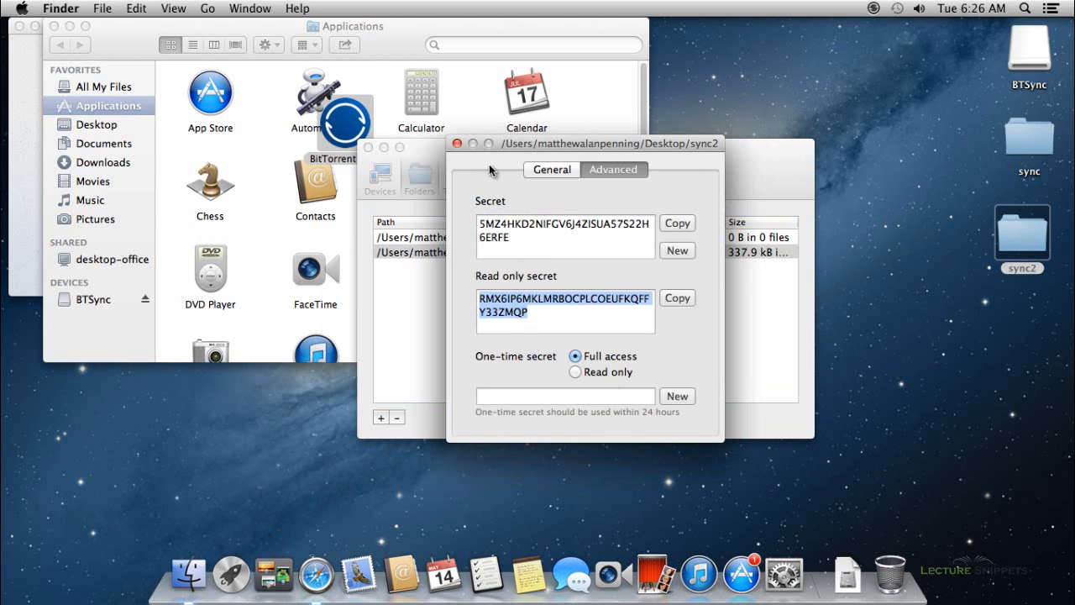
{"action": "left_click", "coordinate": [457, 144]}
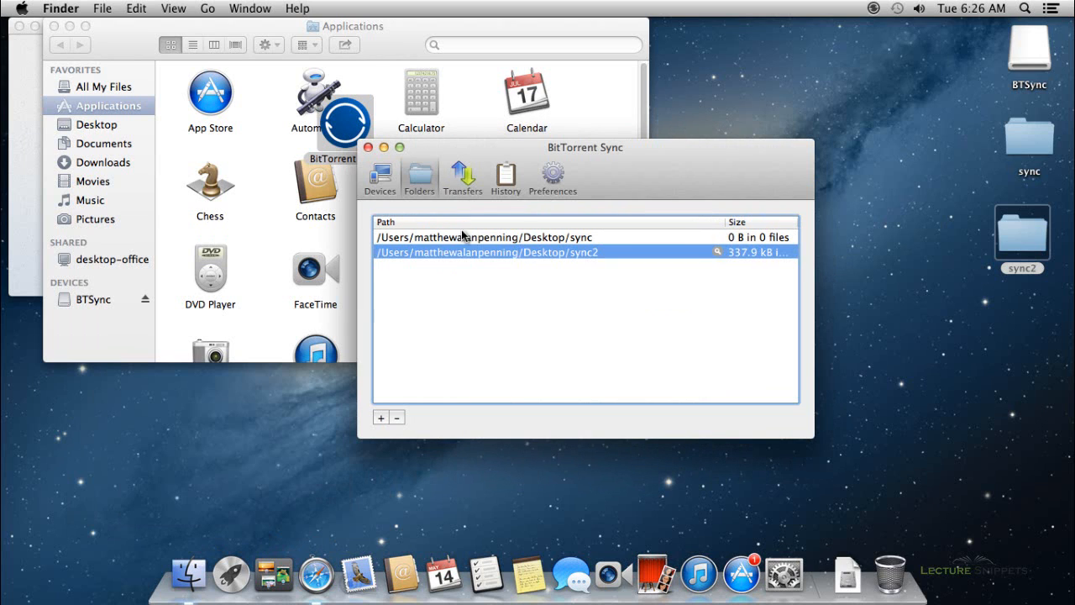
- Open the BitTorrent Sync preferences to examine the startup, update, notification, port and rate limit settings
{"action": "left_click", "coordinate": [553, 178]}
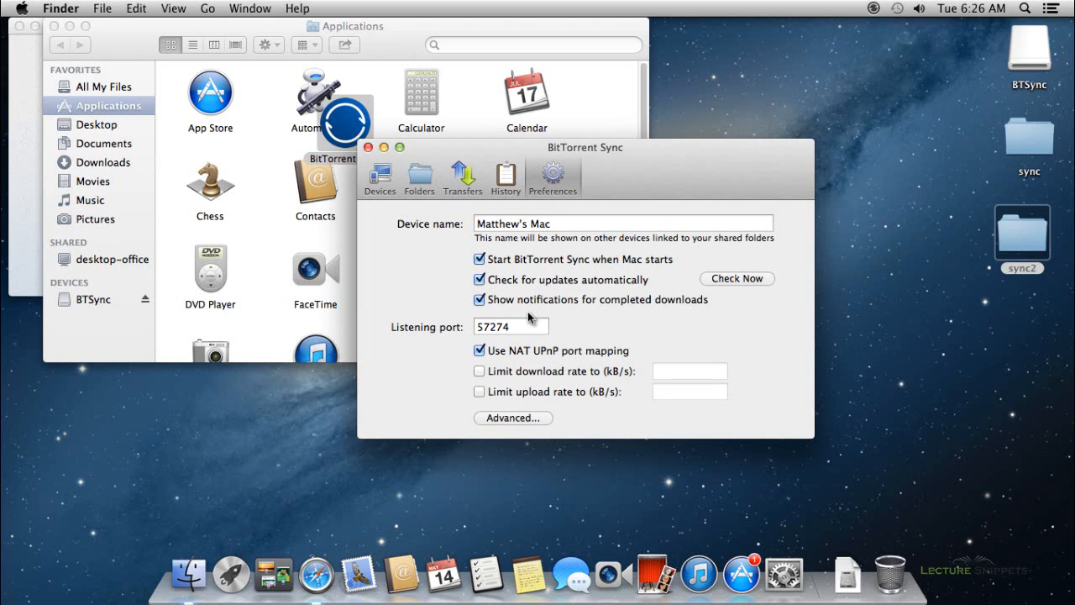